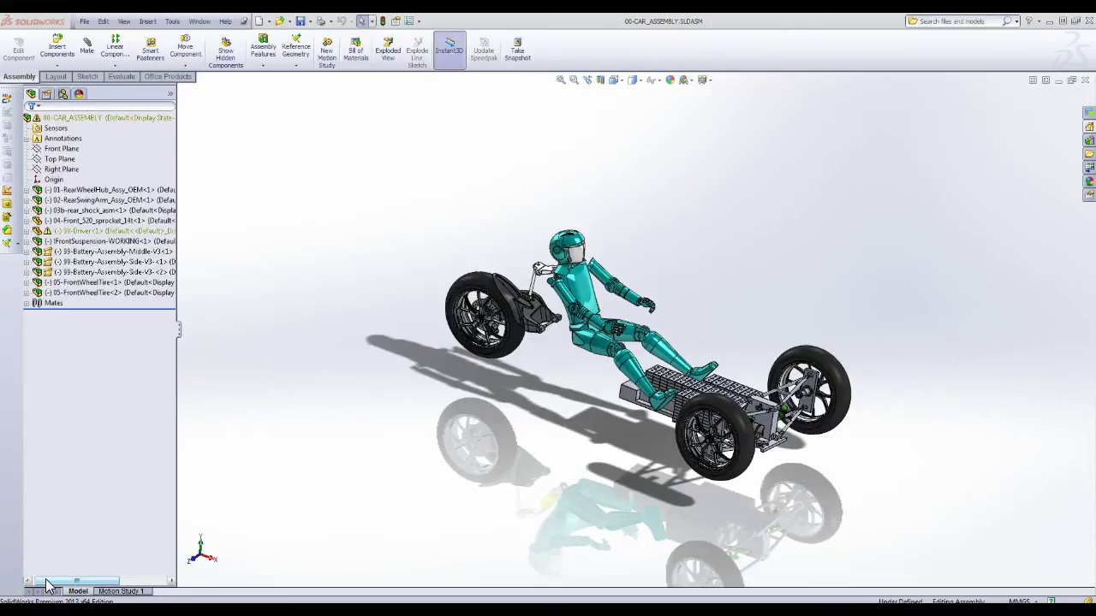
# Step: Examine the complete car assembly with its driver, wheels and battery packs from several angles
pyautogui.scroll(3, 599, 403)
pyautogui.scroll(-5, 607, 399)
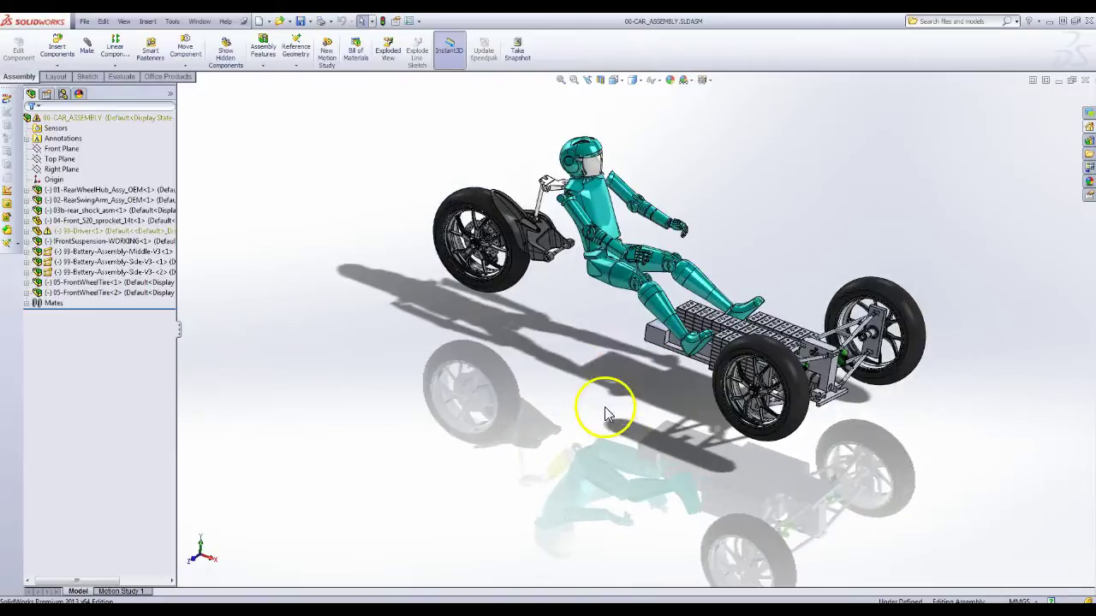
pyautogui.scroll(-3, 685, 318)
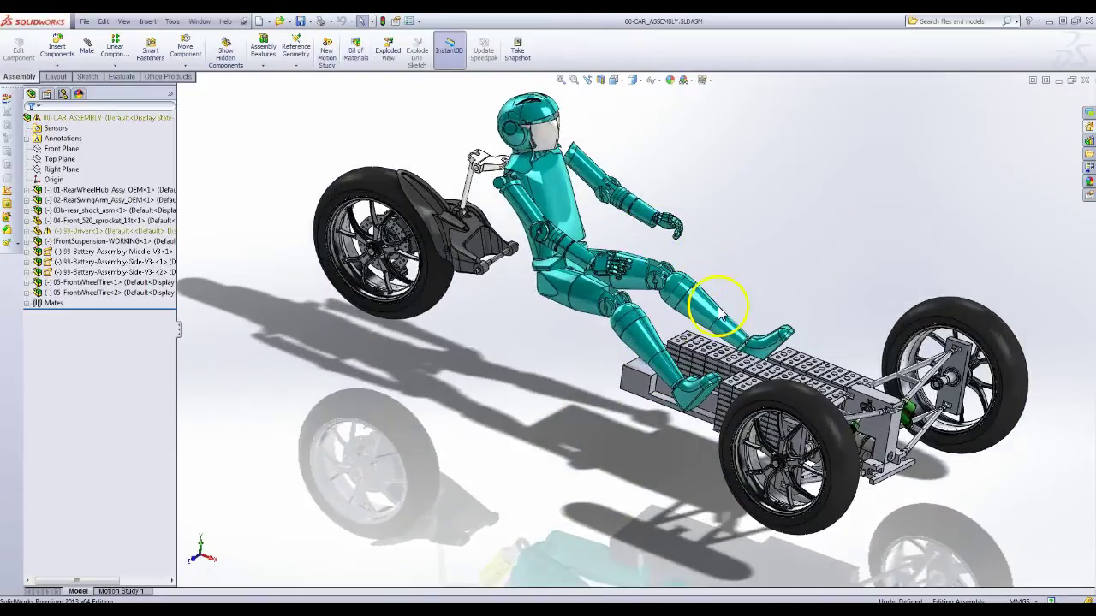
pyautogui.scroll(1, 574, 407)
pyautogui.scroll(3, 614, 361)
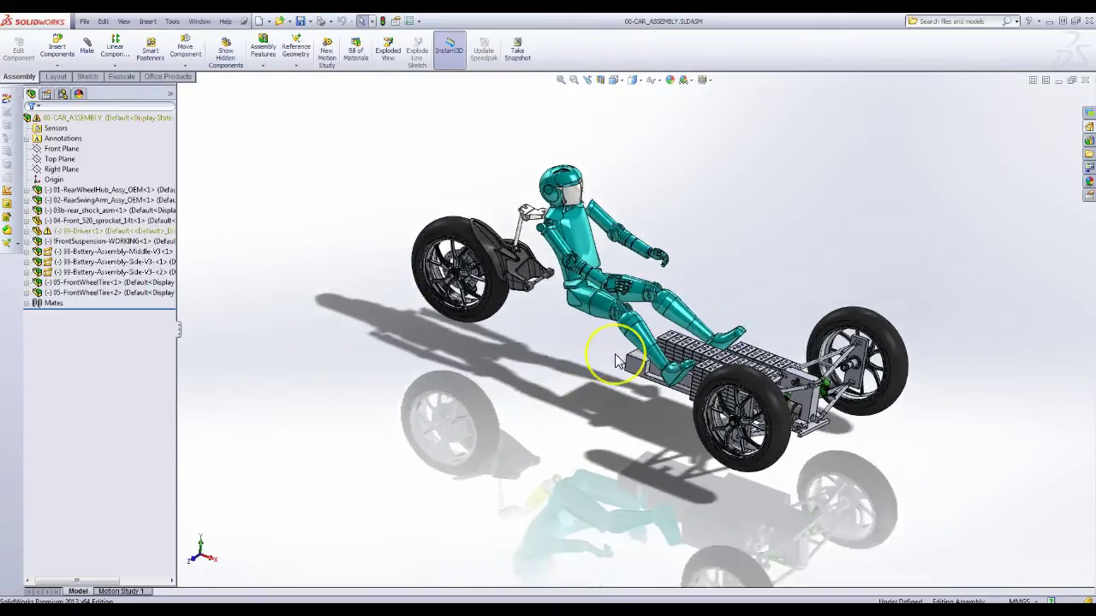
pyautogui.moveTo(616, 354); pyautogui.dragTo(616, 355, button='middle')
pyautogui.scroll(-4, 615, 362)
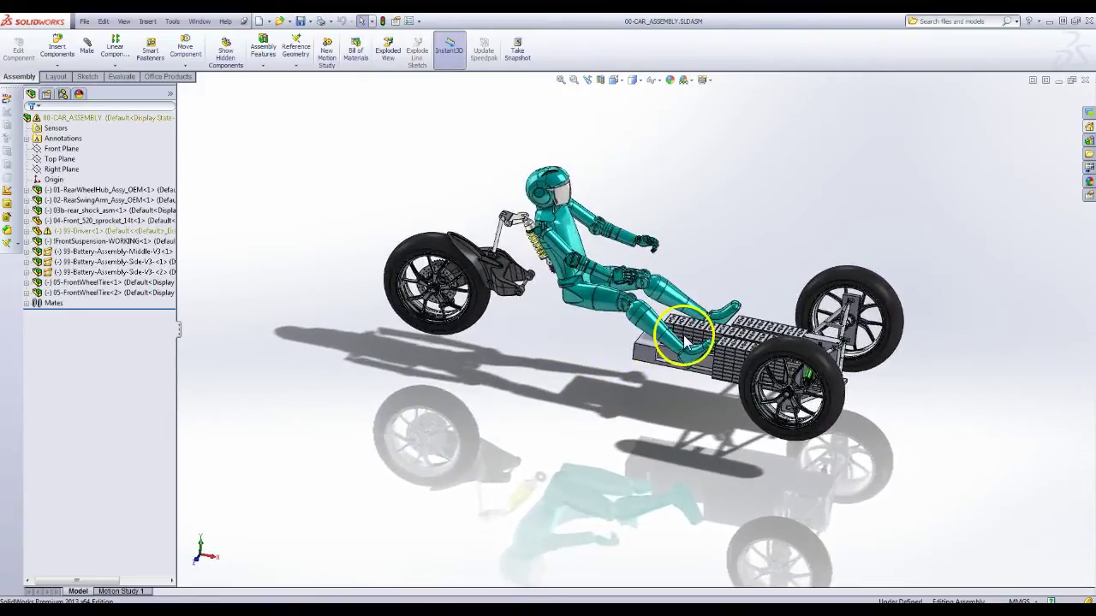
pyautogui.scroll(2, 685, 340)
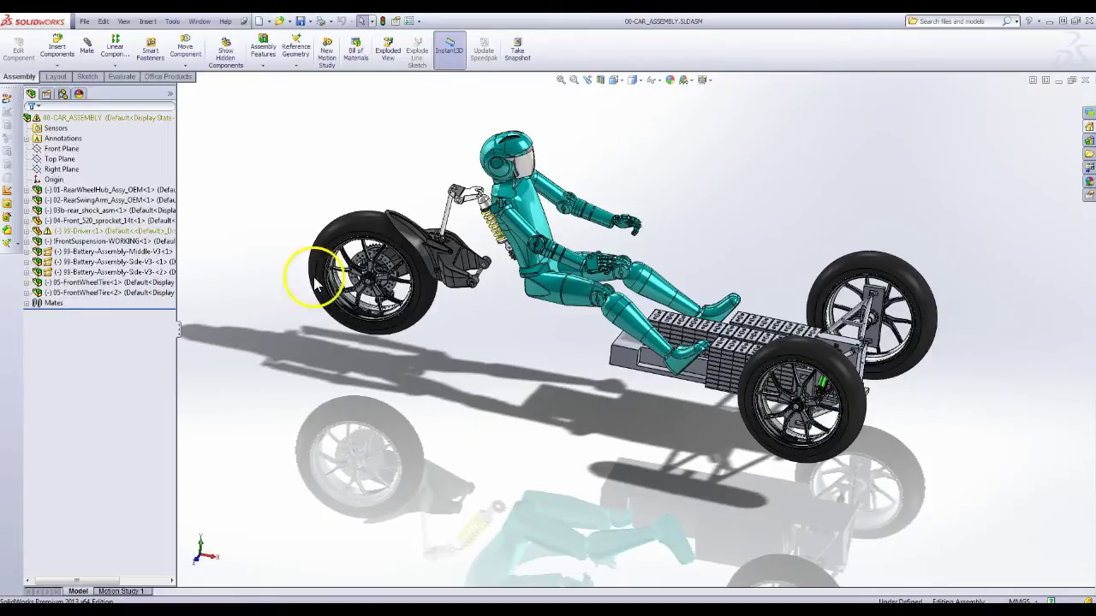
# Step: Isolate the FrontSuspension-WORKING subassembly and check its chassis tray
pyautogui.rightClick(128, 244)
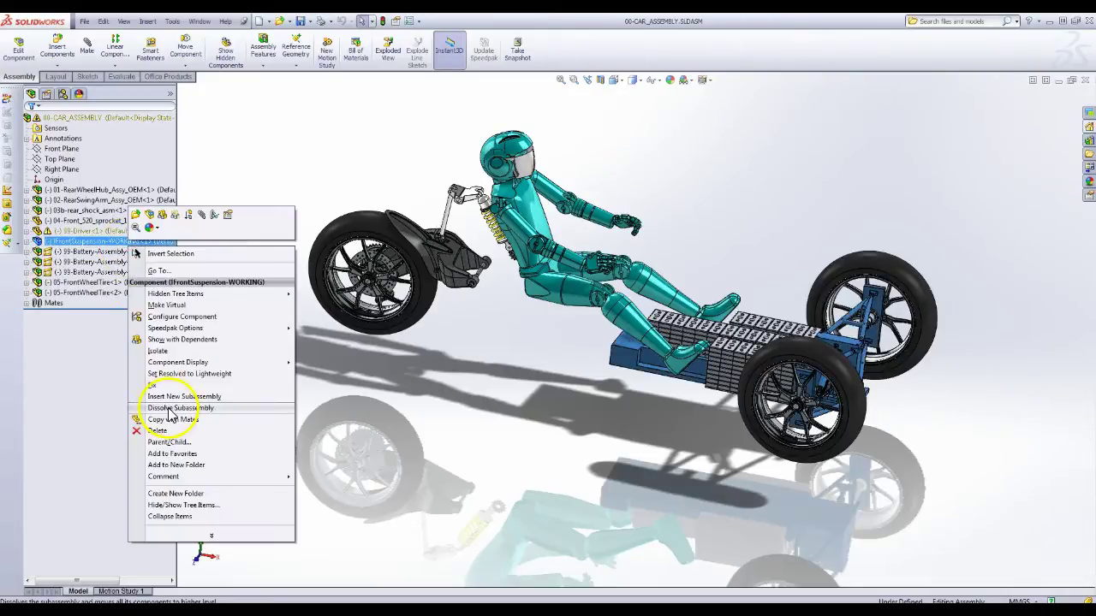
pyautogui.click(168, 354)
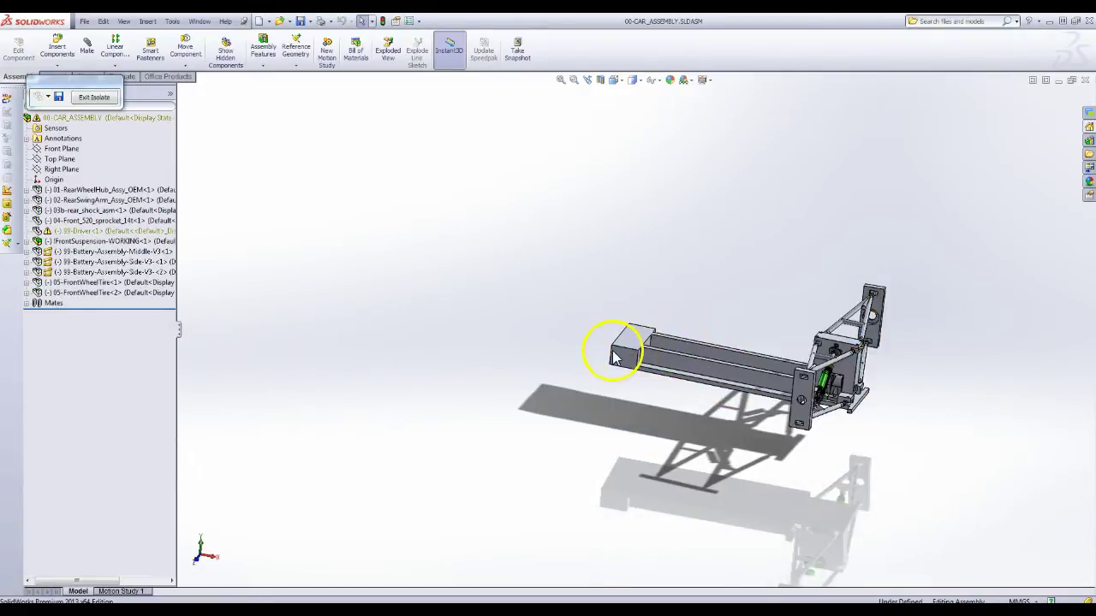
pyautogui.click(702, 357)
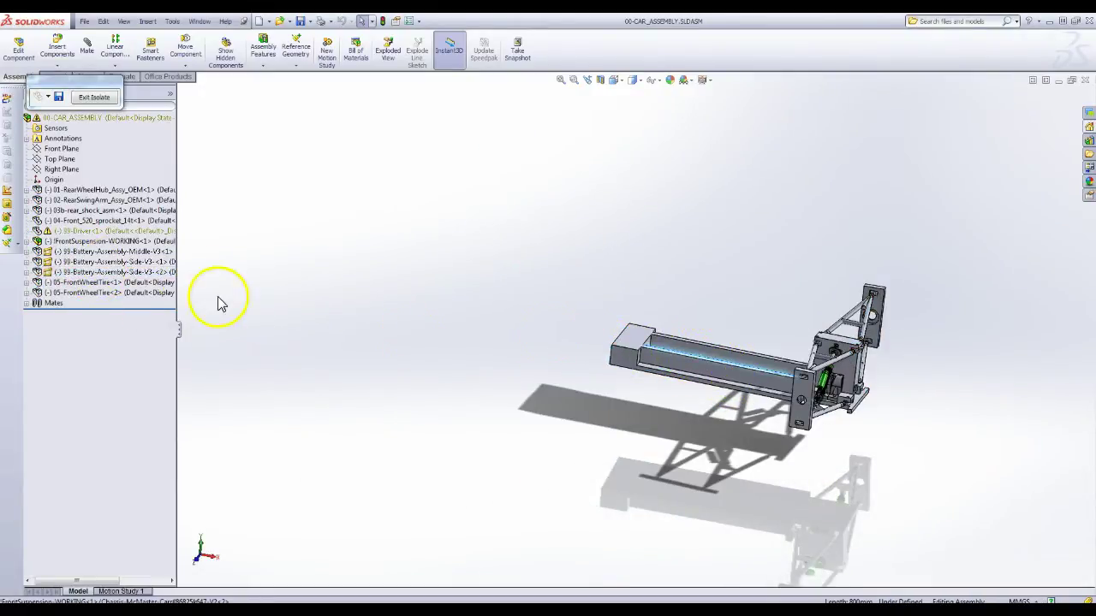
# Step: Expand the FrontSuspension-WORKING subassembly and highlight its Chassis-McMaster-Carr component in the model
pyautogui.click(68, 248)
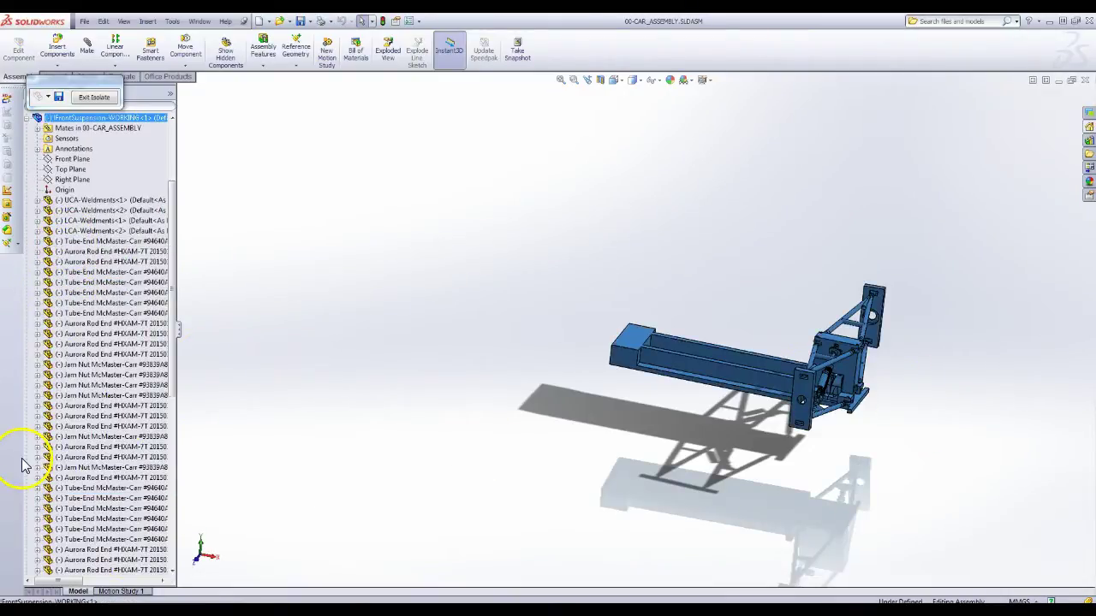
pyautogui.scroll(-10, 86, 428)
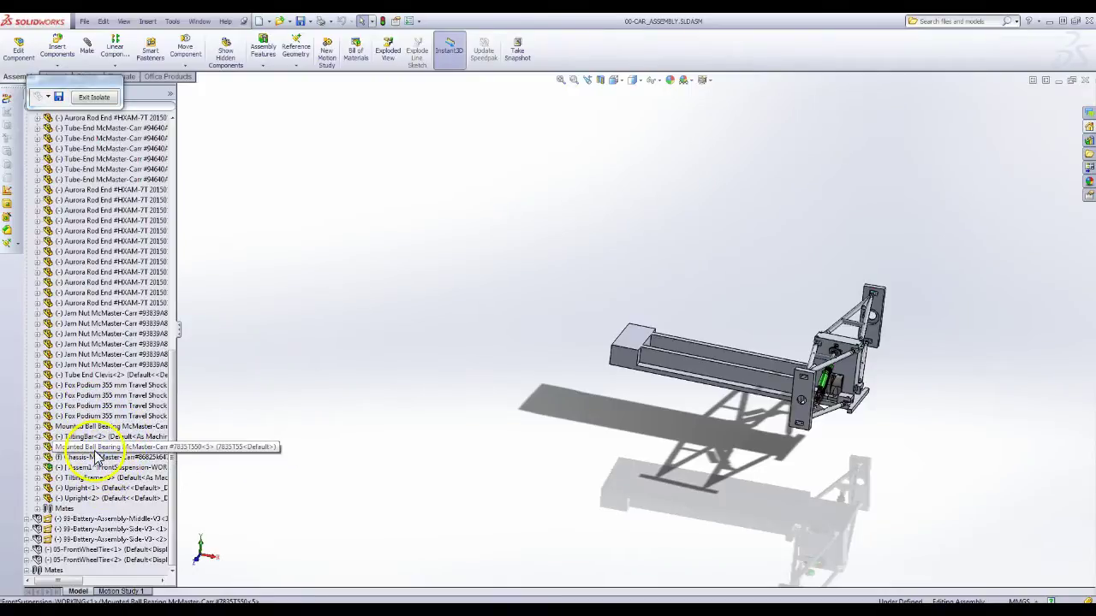
pyautogui.click(97, 457)
pyautogui.click(603, 468)
pyautogui.moveTo(693, 445); pyautogui.dragTo(749, 416, button='middle')
pyautogui.click(91, 458)
# Step: Examine the highlighted chassis from the side, at the lower control arm mounts and from underneath
pyautogui.scroll(-5, 749, 416)
pyautogui.moveTo(522, 235); pyautogui.dragTo(498, 289, button='middle')
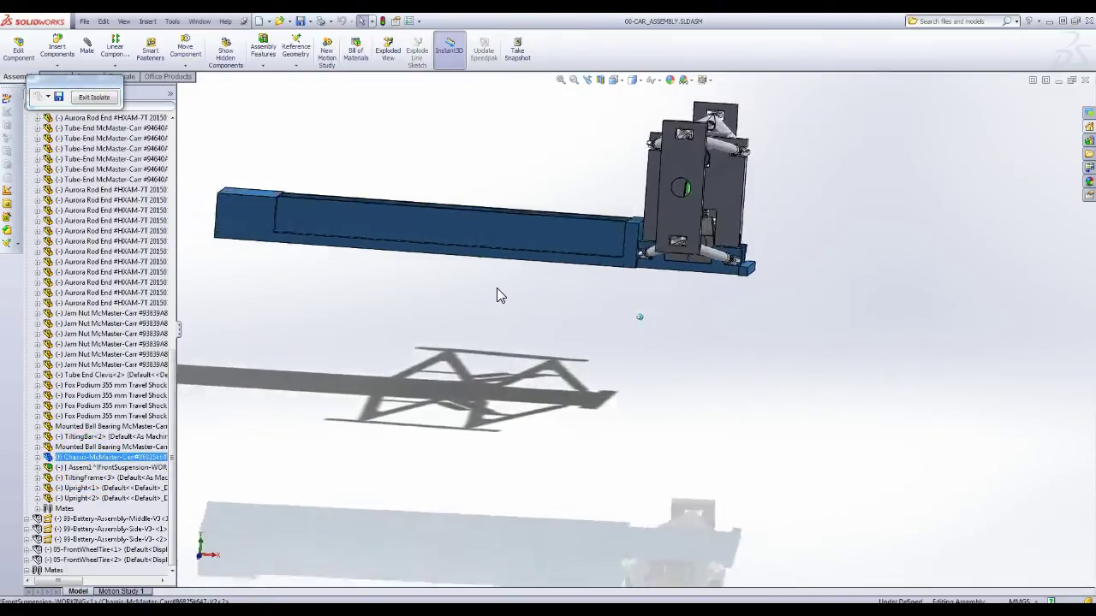
pyautogui.scroll(3, 484, 269)
pyautogui.moveTo(484, 269); pyautogui.dragTo(482, 208, button='middle')
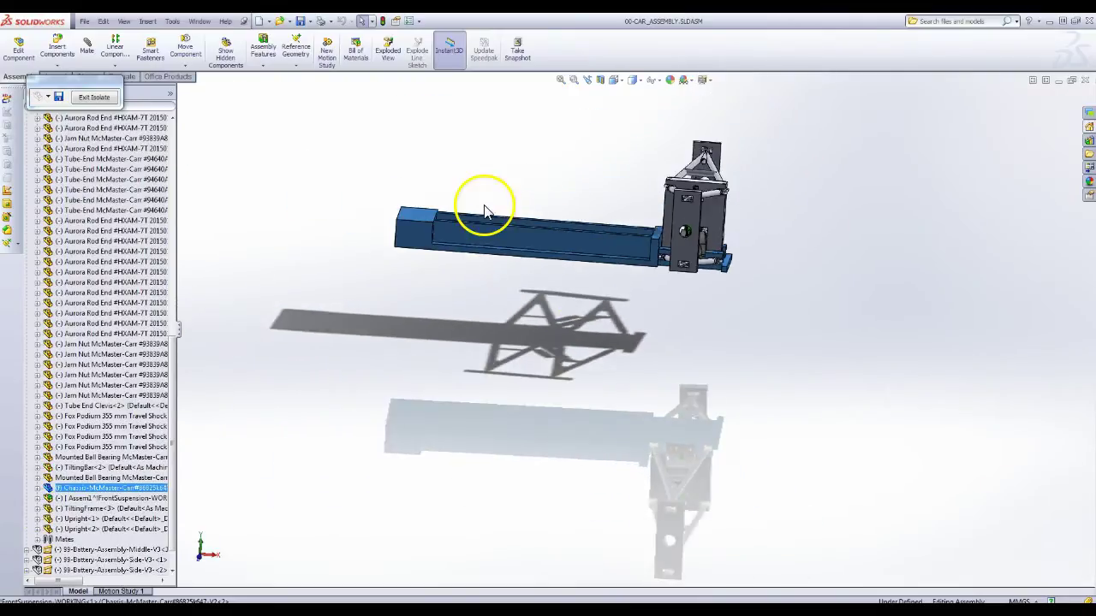
pyautogui.scroll(-3, 496, 231)
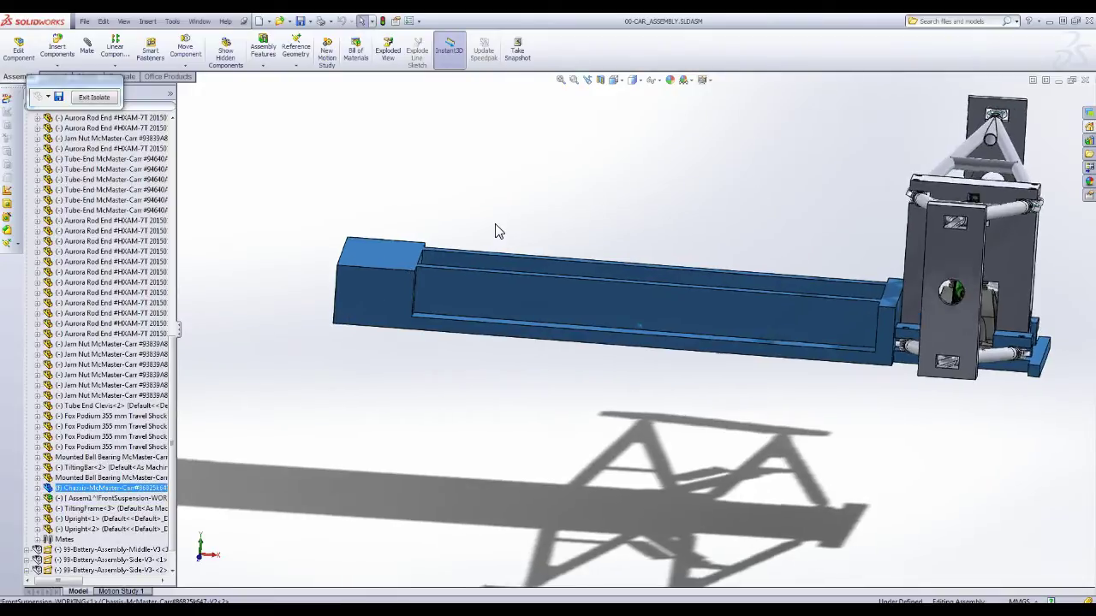
pyautogui.moveTo(495, 231); pyautogui.dragTo(797, 269, button='middle')
pyautogui.scroll(-2, 912, 317)
pyautogui.scroll(-3, 994, 309)
pyautogui.scroll(3, 994, 310)
pyautogui.scroll(-3, 805, 275)
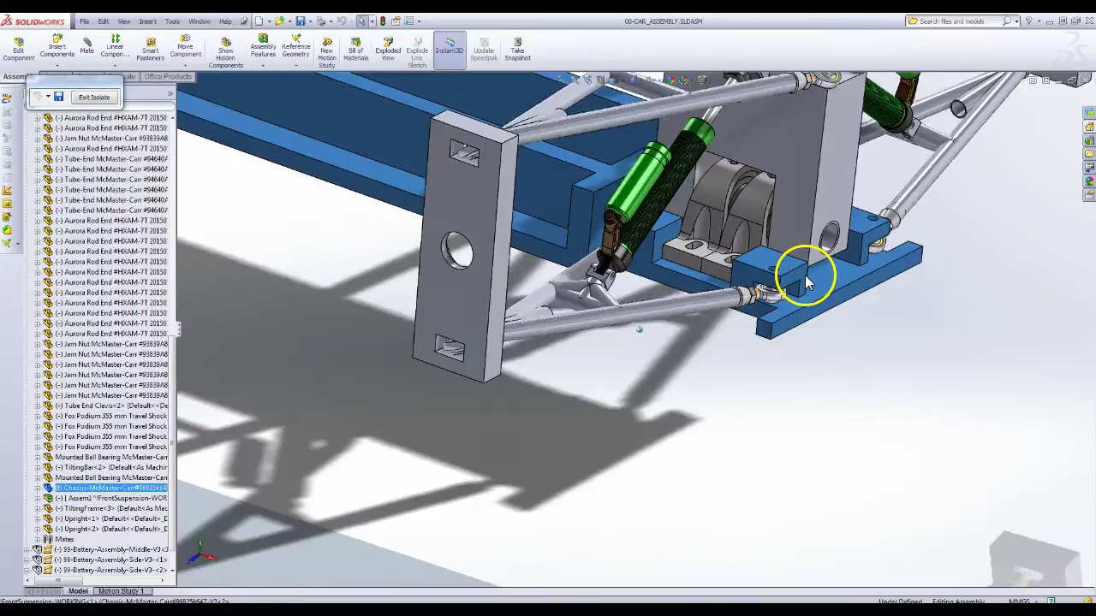
pyautogui.scroll(4, 805, 274)
pyautogui.moveTo(694, 289); pyautogui.dragTo(631, 237, button='middle')
pyautogui.scroll(-4, 587, 256)
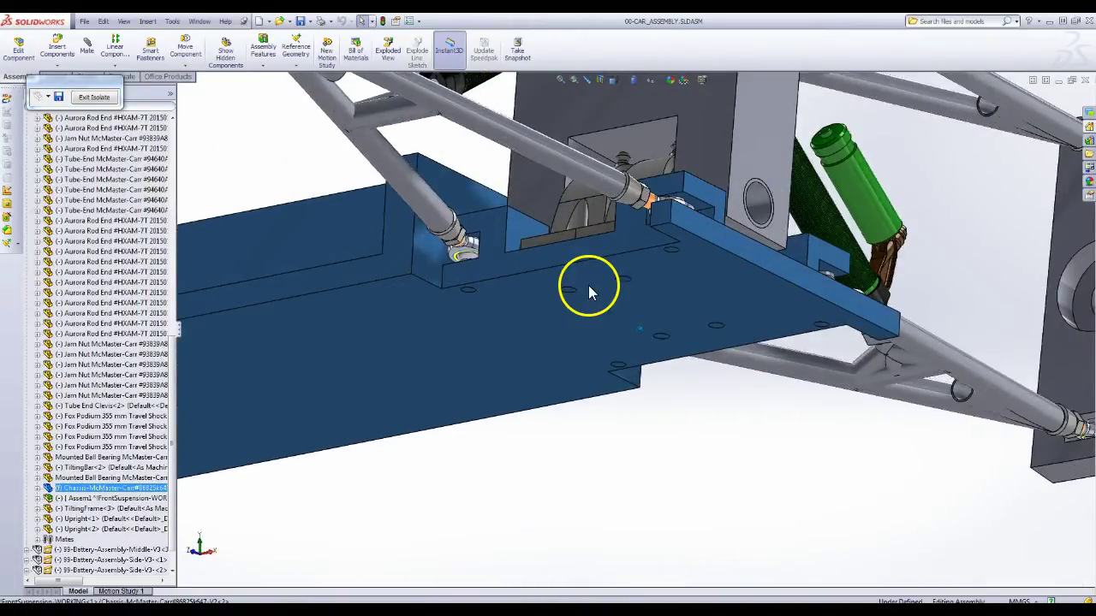
# Step: Inspect the chassis's battery compartments and its fit with the front suspension from above and from the front
pyautogui.scroll(4, 572, 213)
pyautogui.moveTo(572, 201); pyautogui.dragTo(607, 197, button='middle')
pyautogui.scroll(3, 607, 198)
pyautogui.scroll(-3, 613, 190)
pyautogui.scroll(5, 614, 178)
pyautogui.scroll(-4, 609, 167)
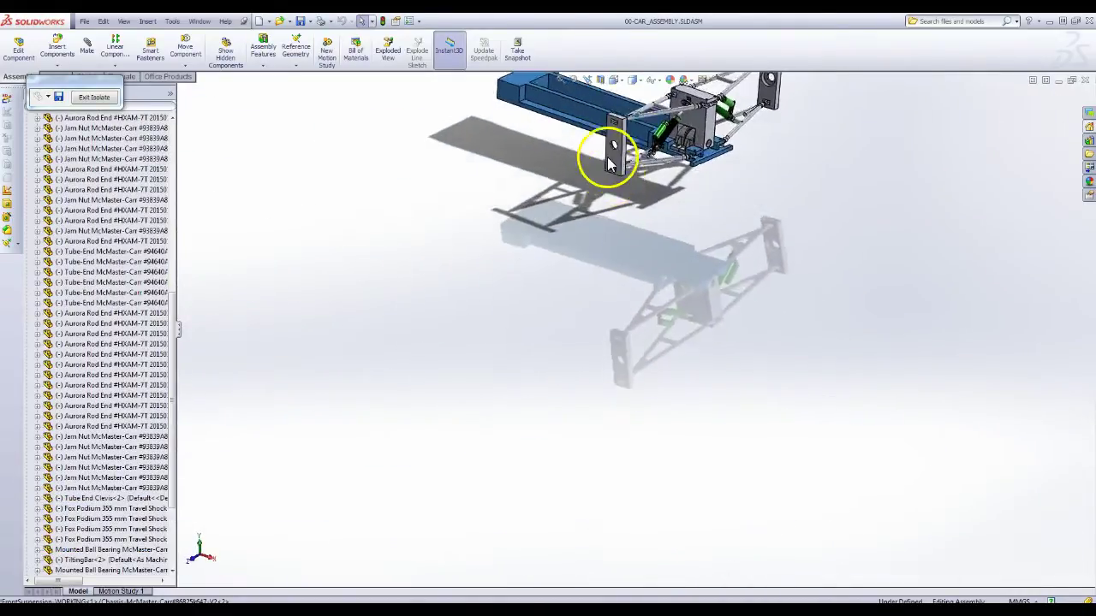
pyautogui.scroll(4, 599, 137)
pyautogui.moveTo(607, 151); pyautogui.dragTo(611, 200, button='middle')
pyautogui.scroll(-6, 610, 200)
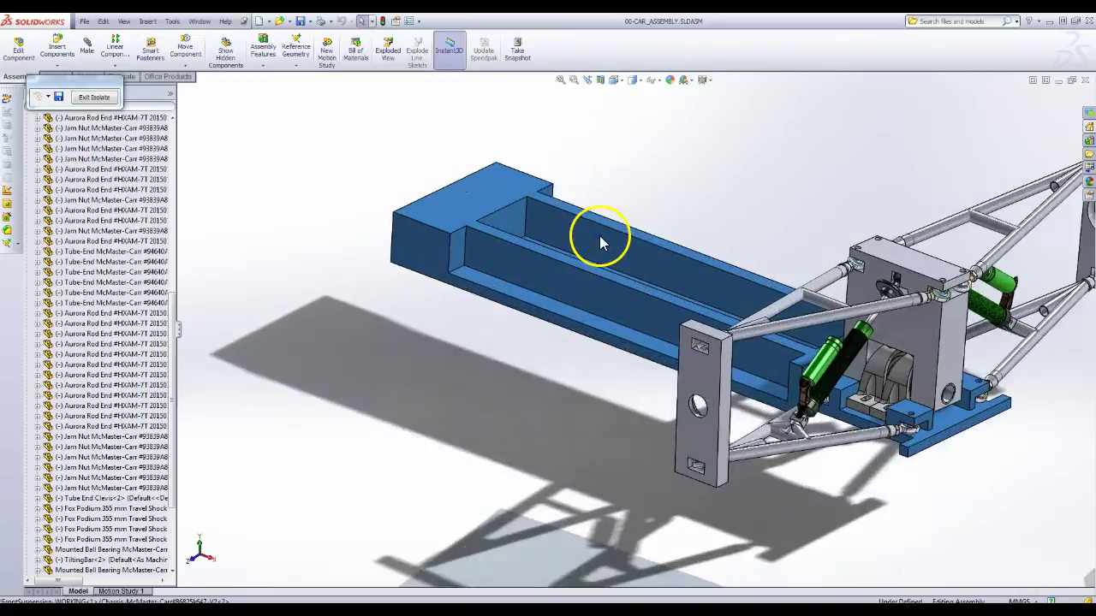
pyautogui.scroll(5, 605, 203)
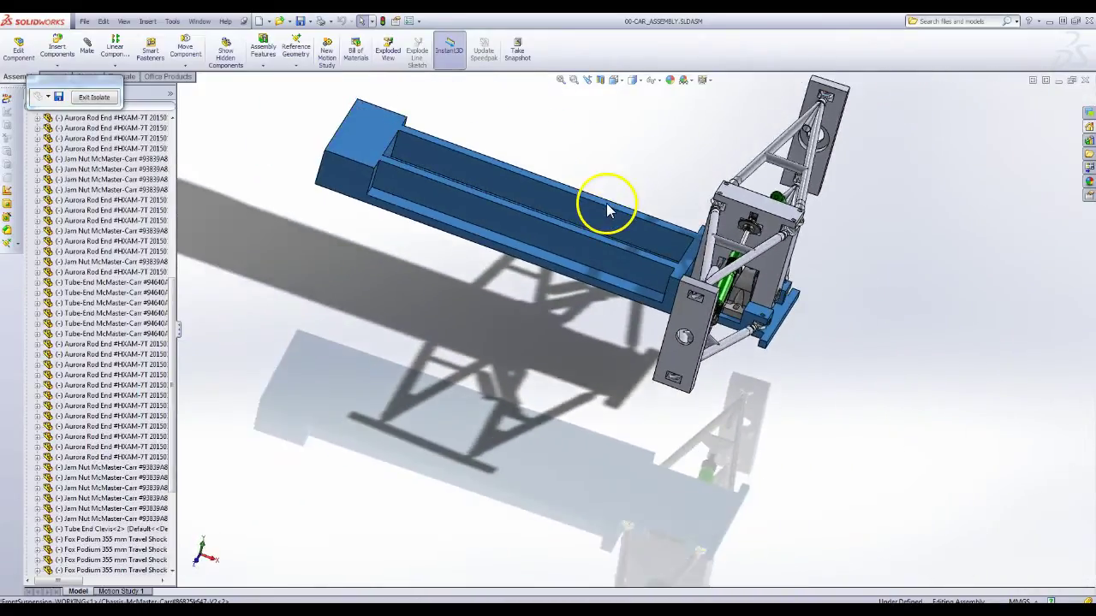
pyautogui.scroll(-3, 606, 203)
pyautogui.moveTo(441, 181); pyautogui.dragTo(453, 182, button='middle')
pyautogui.moveTo(591, 204); pyautogui.dragTo(702, 125, button='middle')
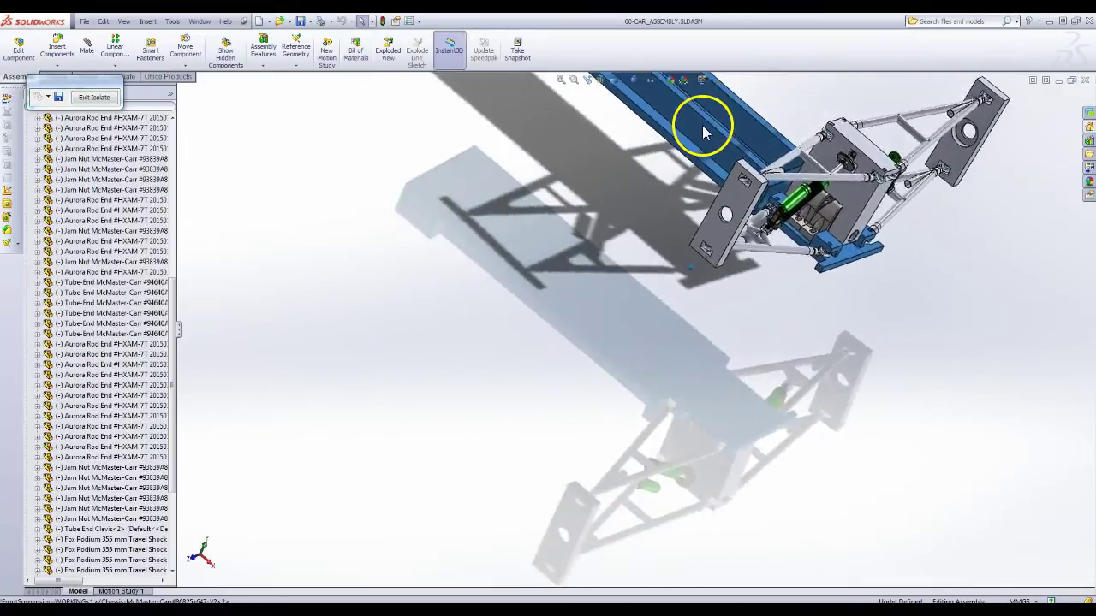
pyautogui.scroll(4, 702, 125)
pyautogui.moveTo(646, 303); pyautogui.dragTo(597, 291, button='middle')
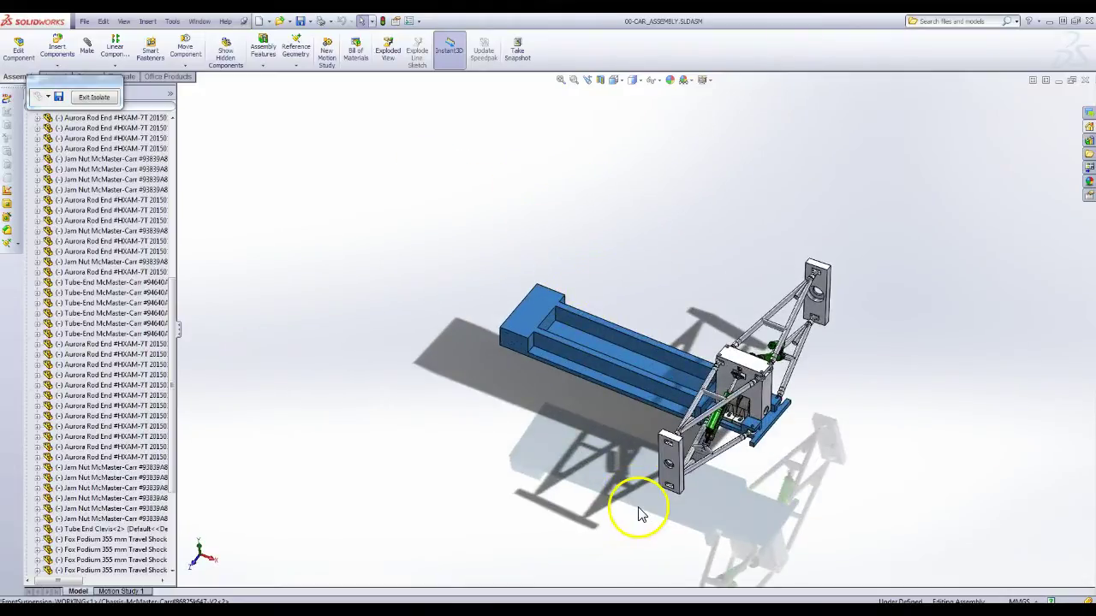
pyautogui.moveTo(640, 514); pyautogui.dragTo(648, 430, button='middle')
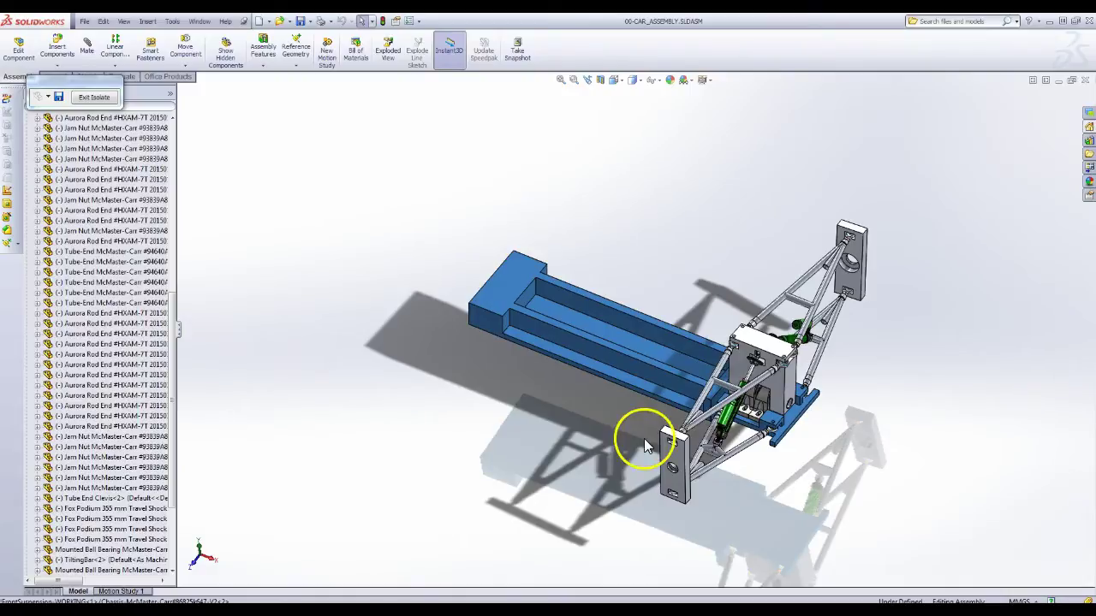
# Step: Exit the isolated view of the front suspension and bring the whole car back into view
pyautogui.click(94, 97)
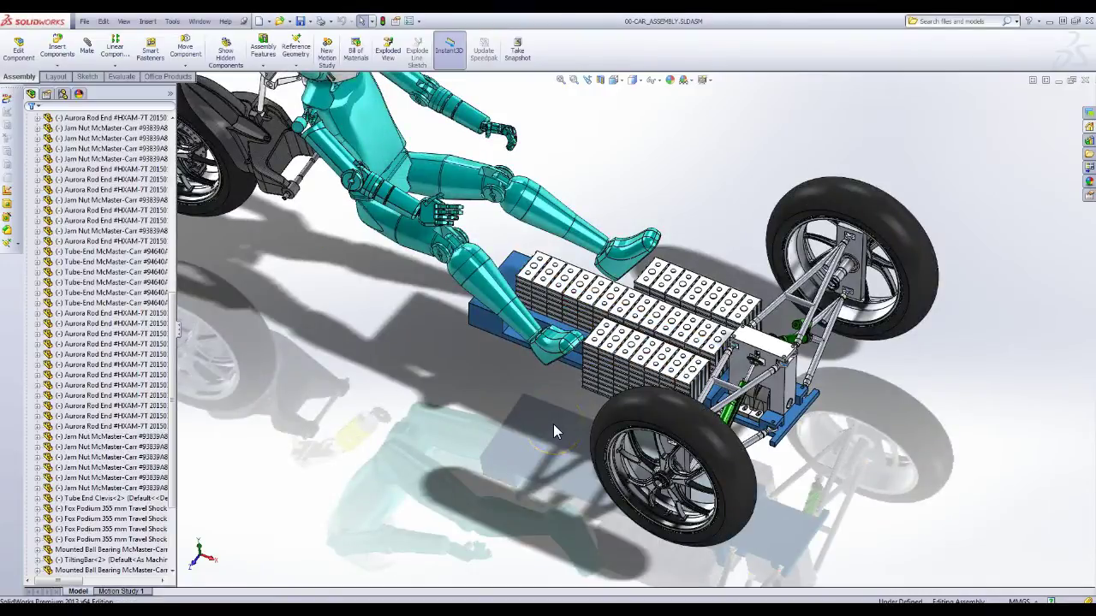
pyautogui.scroll(1, 570, 389)
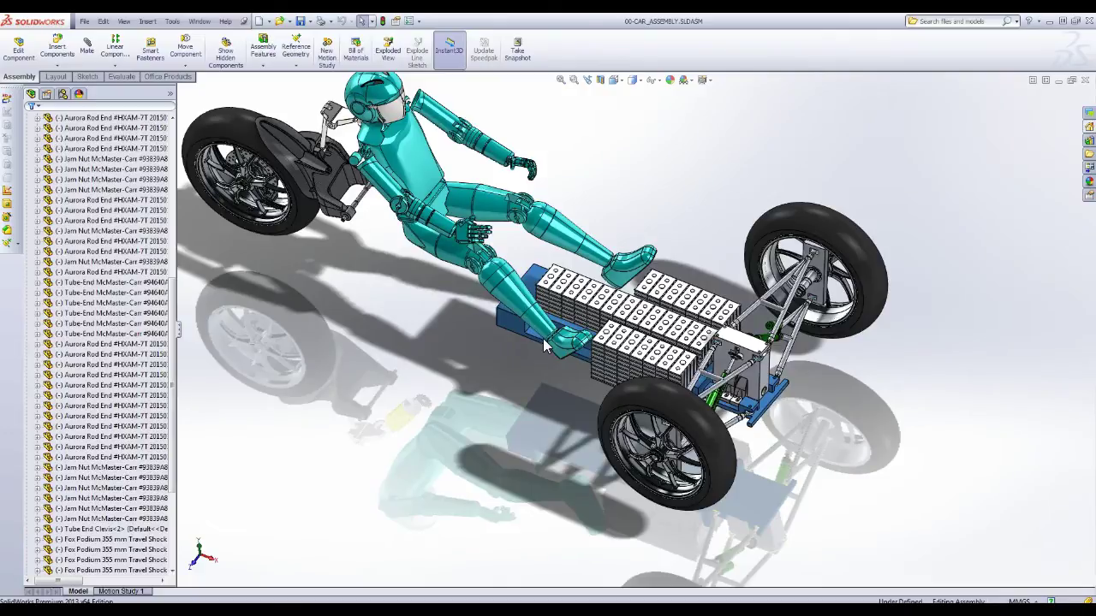
pyautogui.scroll(3, 544, 343)
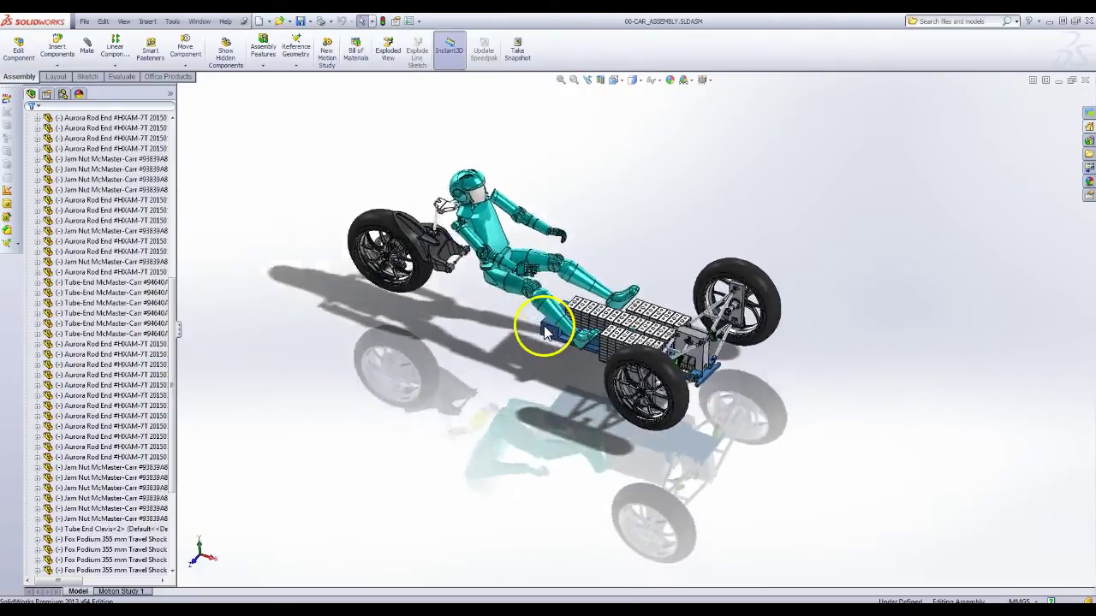
# Step: Examine how the battery packs and driver sit on the chassis within the full car assembly
pyautogui.scroll(-4, 557, 326)
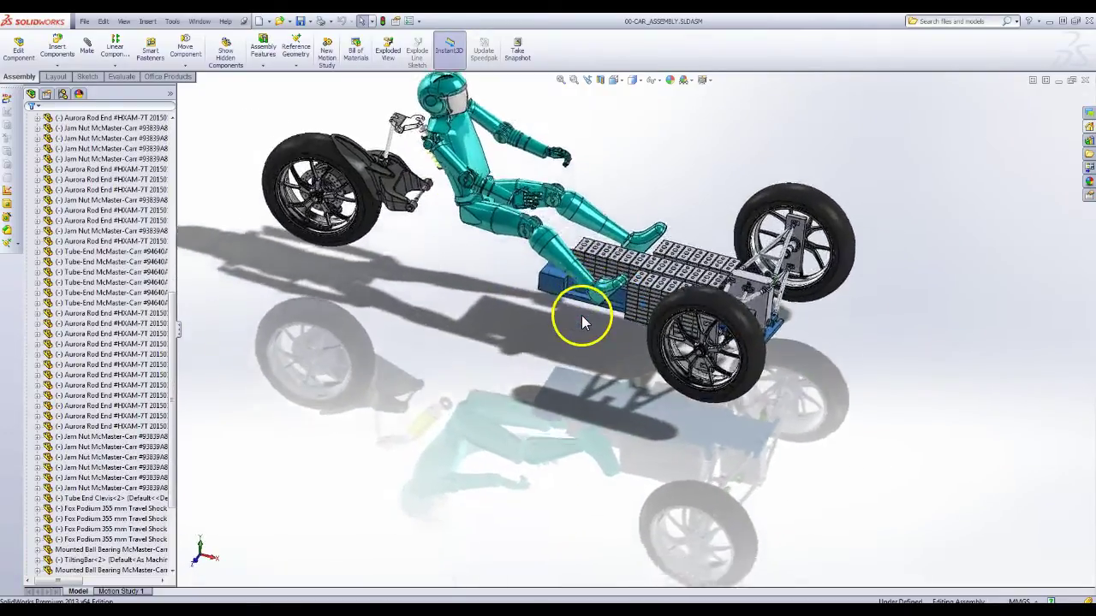
pyautogui.scroll(2, 582, 315)
pyautogui.scroll(-5, 594, 297)
pyautogui.scroll(1, 610, 296)
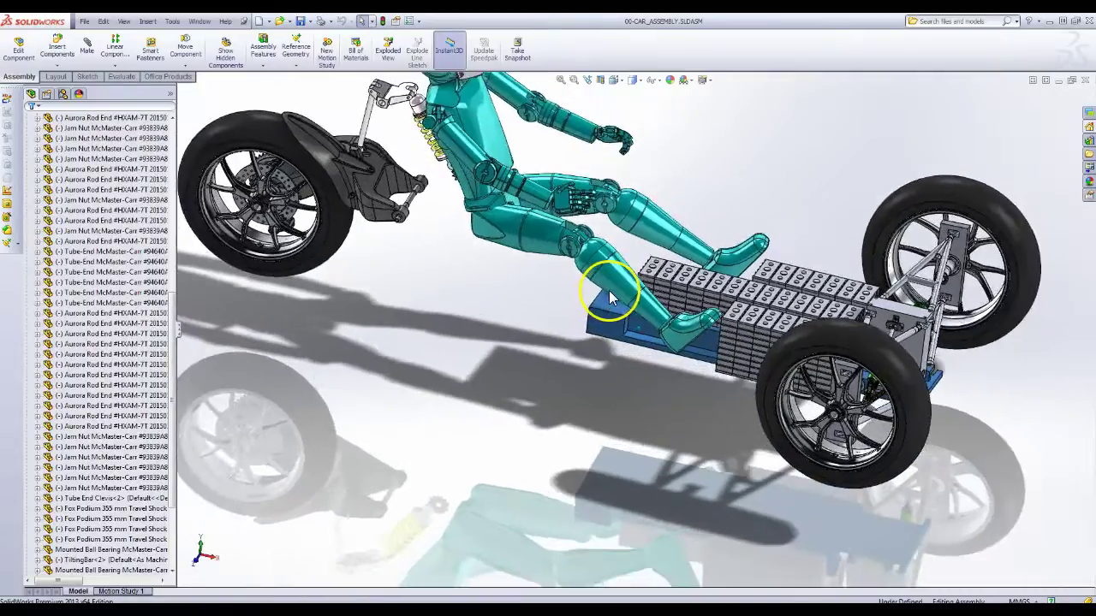
pyautogui.scroll(1, 608, 291)
pyautogui.scroll(1, 634, 298)
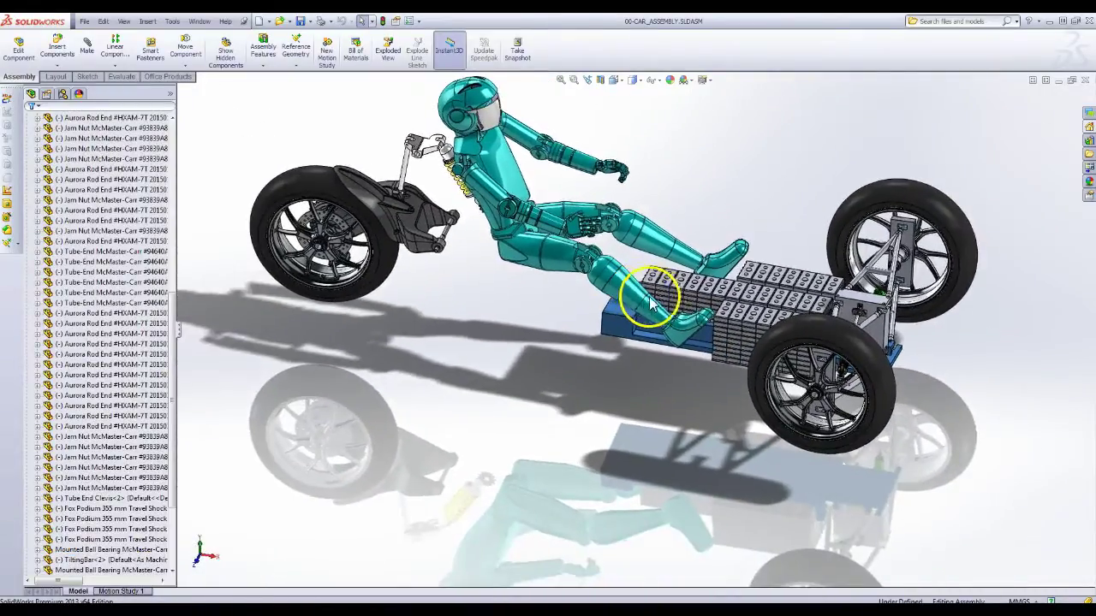
pyautogui.moveTo(650, 301); pyautogui.dragTo(699, 306, button='middle')
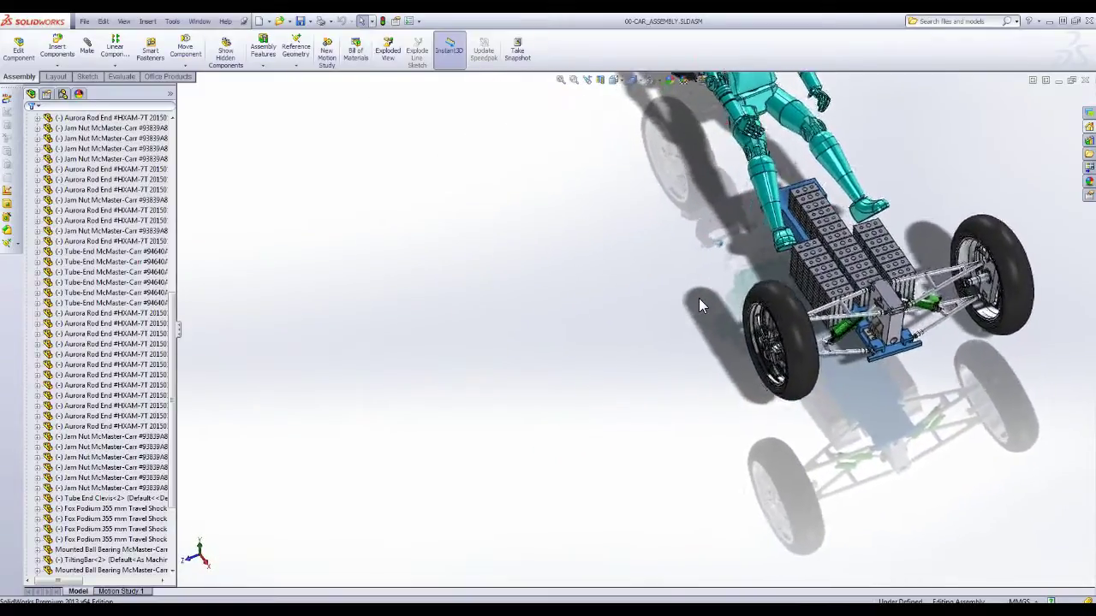
pyautogui.scroll(3, 699, 298)
pyautogui.scroll(-3, 714, 234)
pyautogui.scroll(4, 715, 236)
pyautogui.scroll(-2, 710, 240)
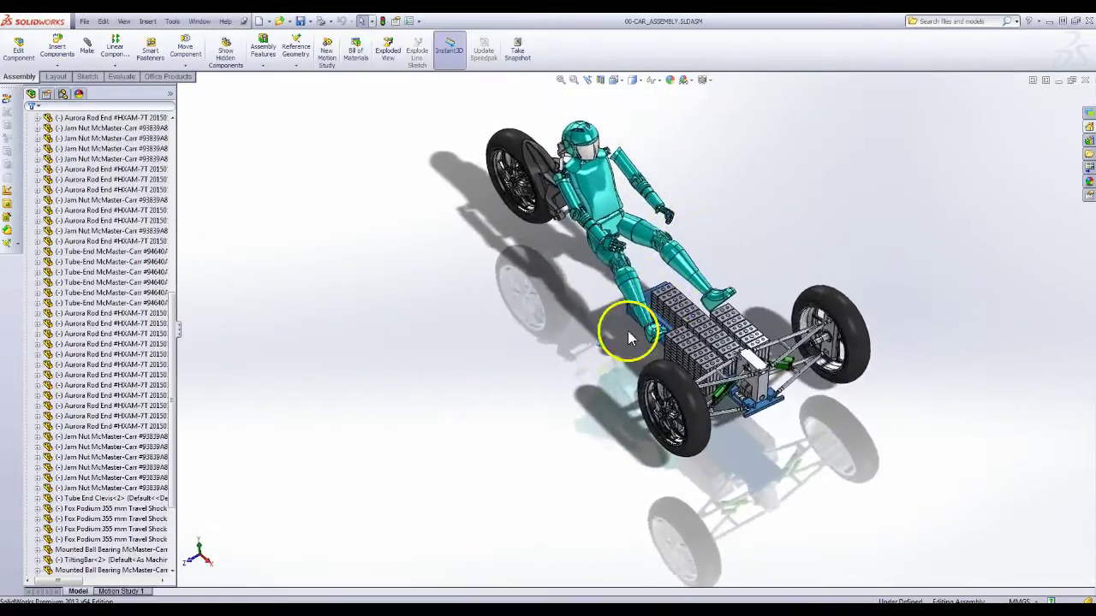
pyautogui.scroll(-2, 644, 333)
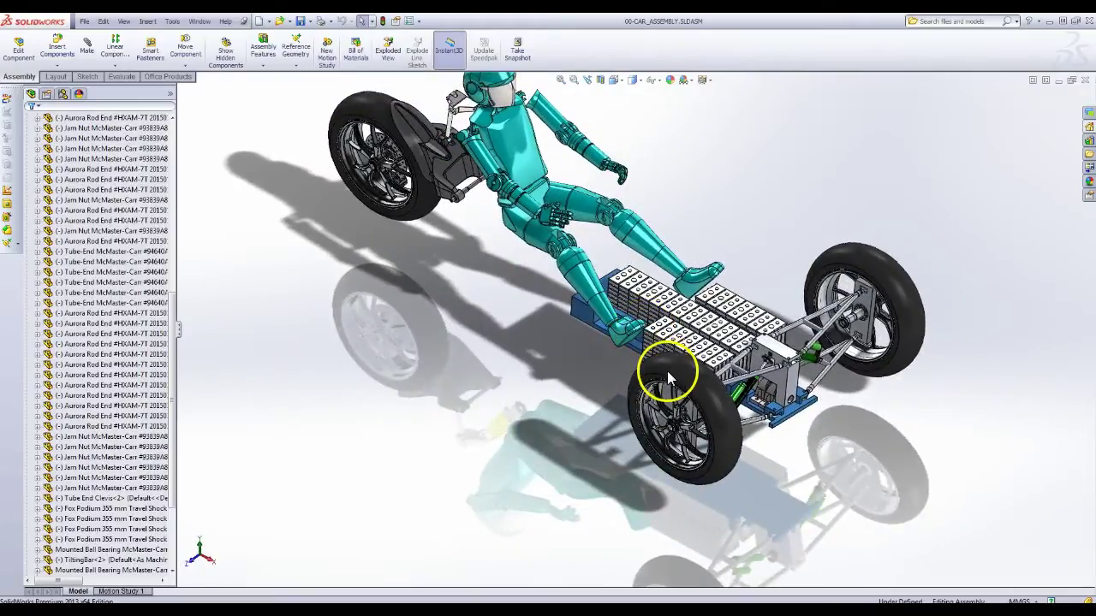
# Step: Inspect the open area beneath the driver between the rear shock, swing arm and chassis end from the side
pyautogui.moveTo(437, 230); pyautogui.dragTo(527, 394, button='middle')
pyautogui.scroll(2, 529, 376)
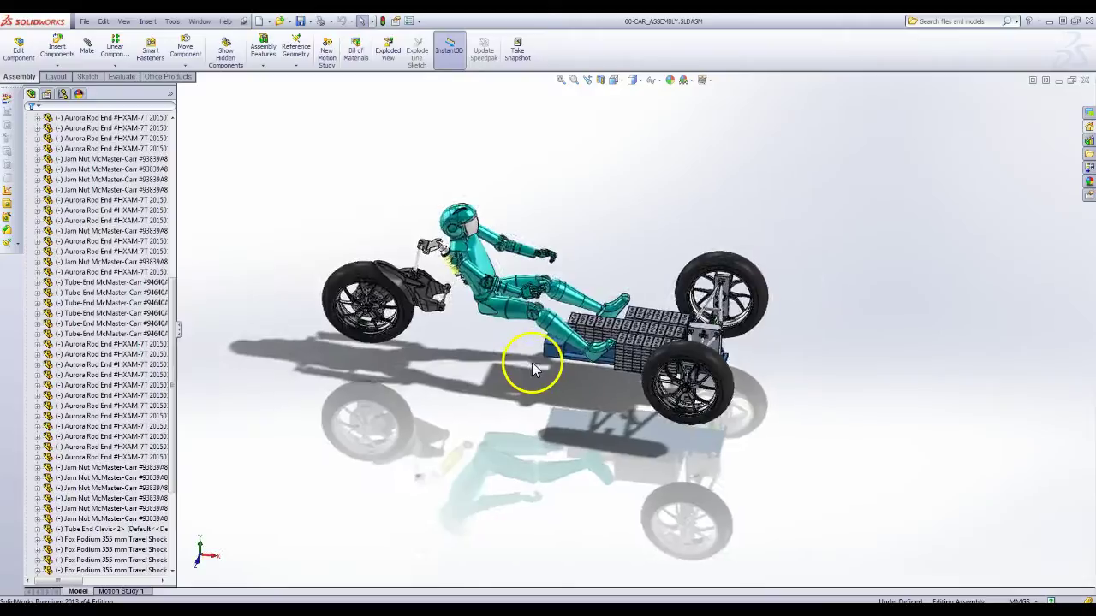
pyautogui.scroll(-6, 548, 342)
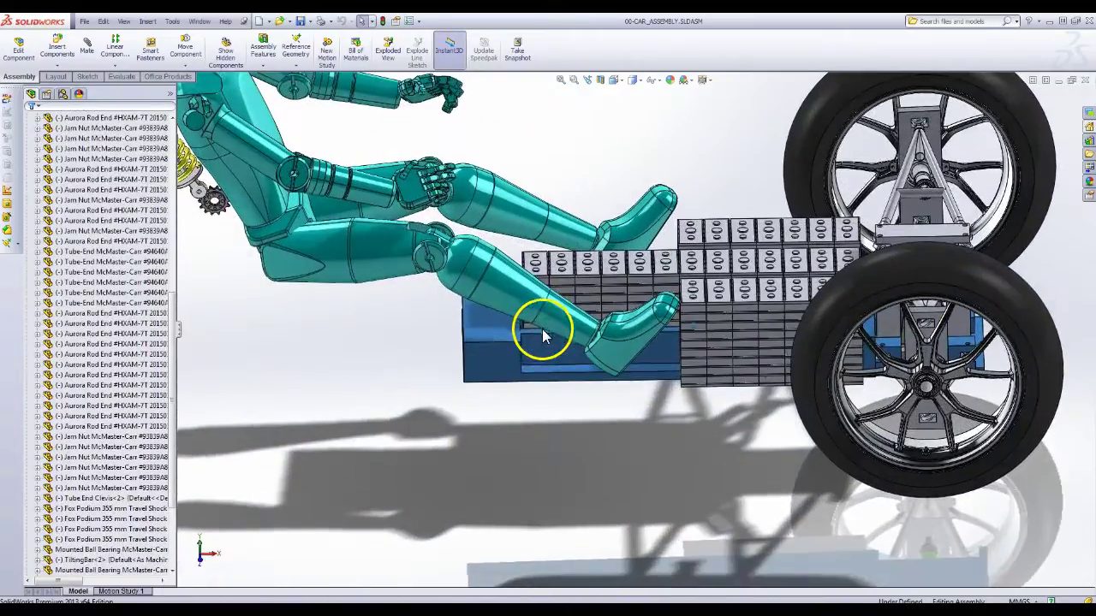
pyautogui.keyDown('shift'); pyautogui.moveTo(544, 334); pyautogui.dragTo(643, 347, button='middle'); pyautogui.keyUp('shift')
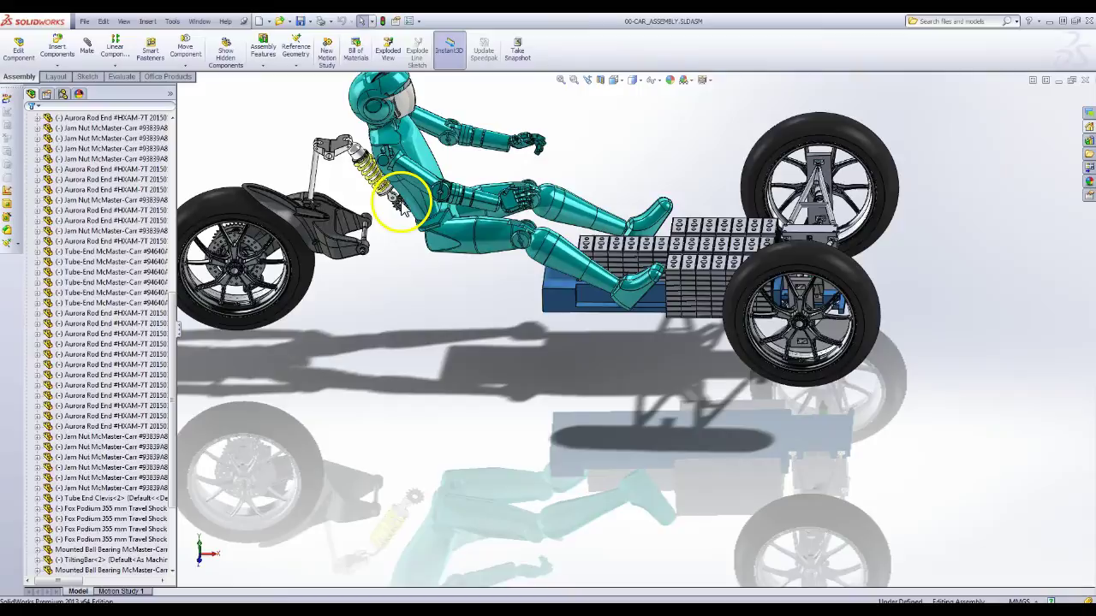
pyautogui.moveTo(426, 222); pyautogui.dragTo(371, 269)
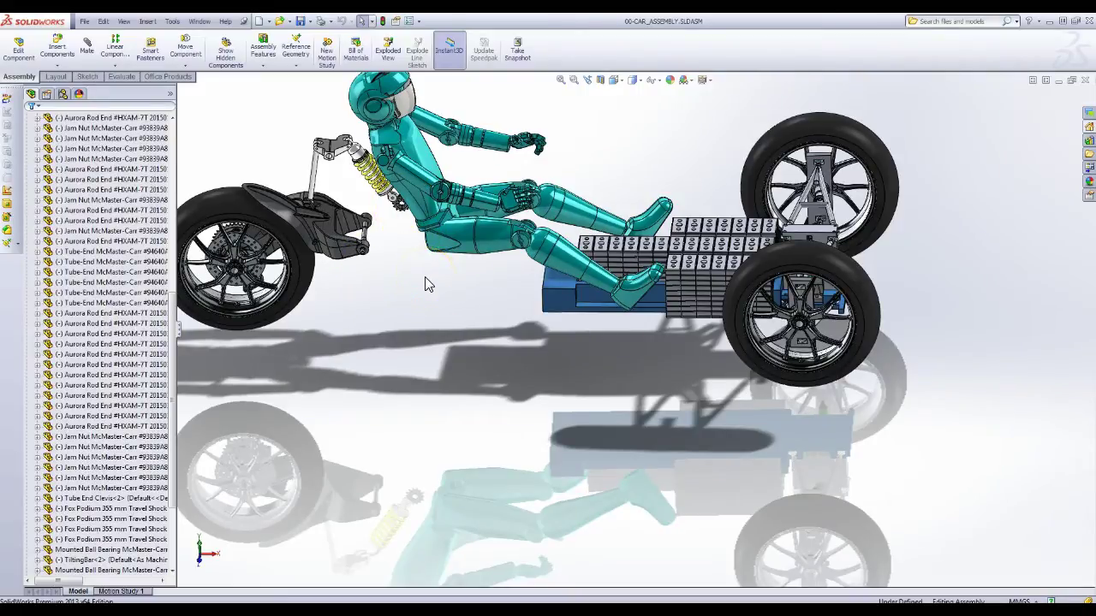
pyautogui.scroll(3, 427, 275)
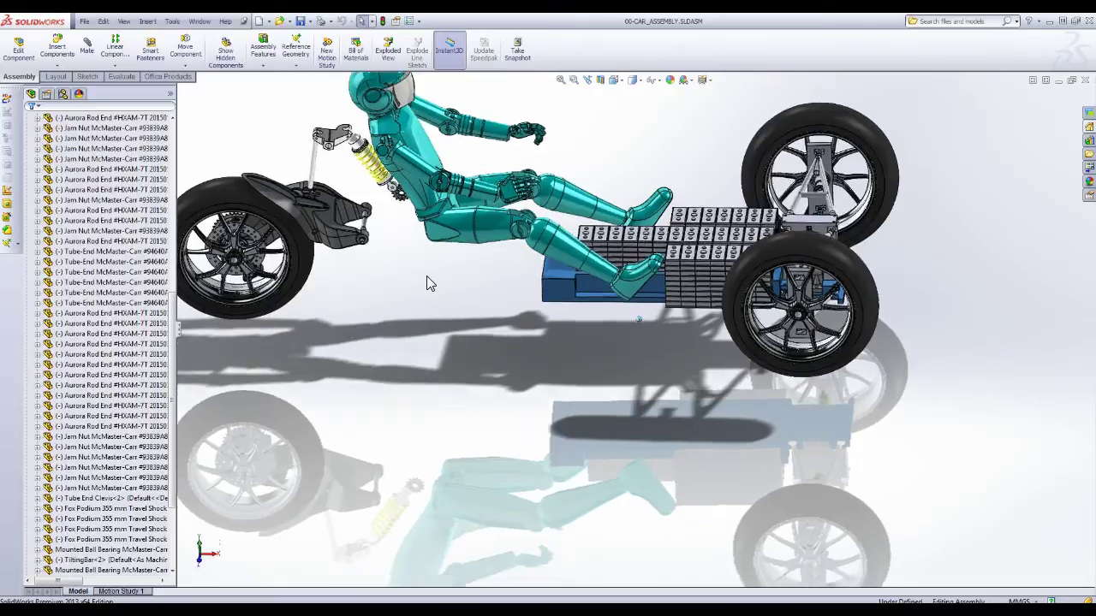
# Step: Inspect the chassis's front end where the lower suspension arms mount, and clear the chassis selection
pyautogui.moveTo(426, 275); pyautogui.dragTo(765, 162, button='middle')
pyautogui.scroll(-6, 764, 163)
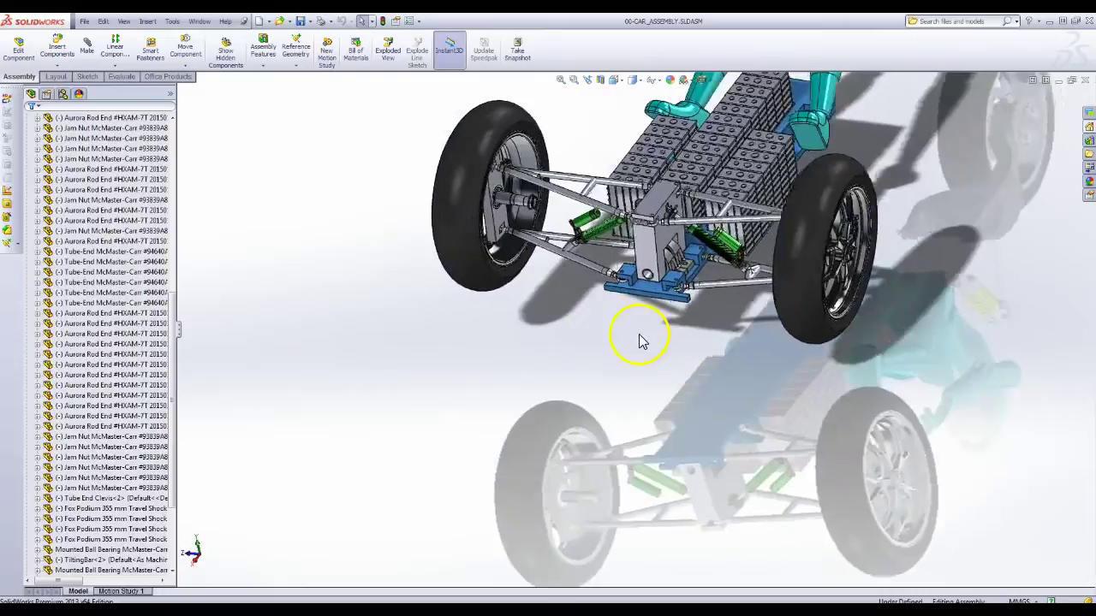
pyautogui.moveTo(642, 343); pyautogui.dragTo(664, 302, button='middle')
pyautogui.click(674, 290)
pyautogui.scroll(-6, 675, 293)
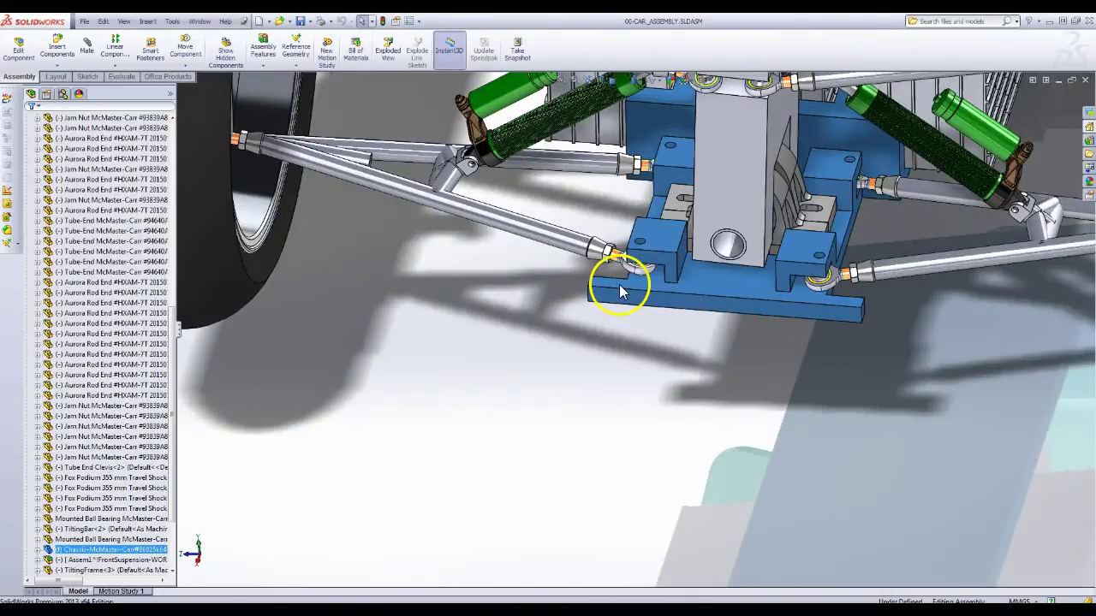
pyautogui.click(788, 357)
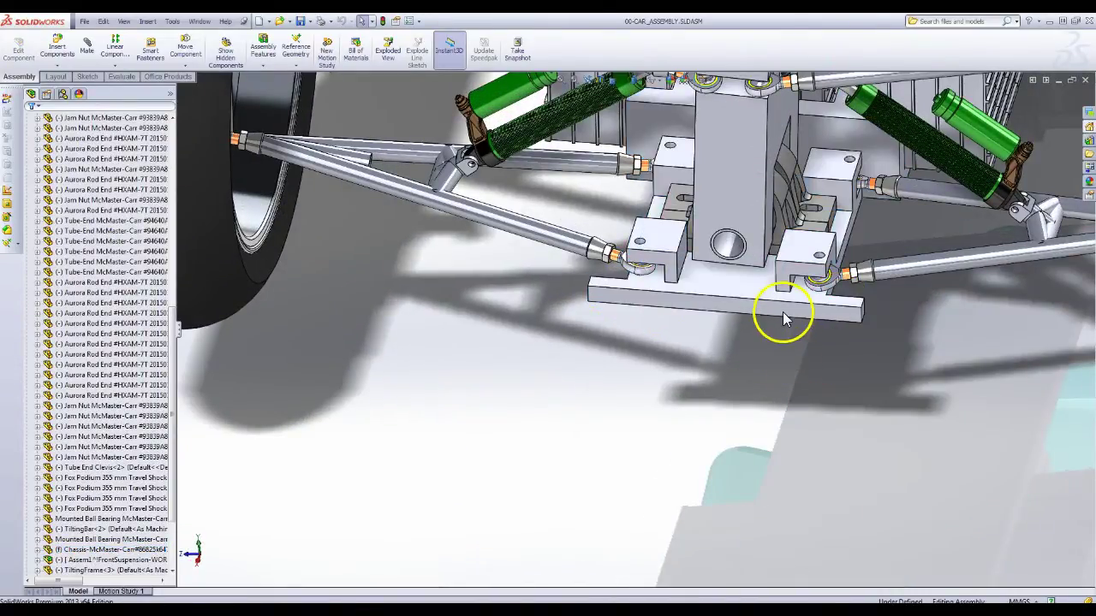
# Step: Examine the battery packs between the driver's legs and the front suspension from the front corner and from above
pyautogui.scroll(10, 774, 308)
pyautogui.moveTo(630, 316); pyautogui.dragTo(591, 274, button='middle')
pyautogui.scroll(-2, 591, 278)
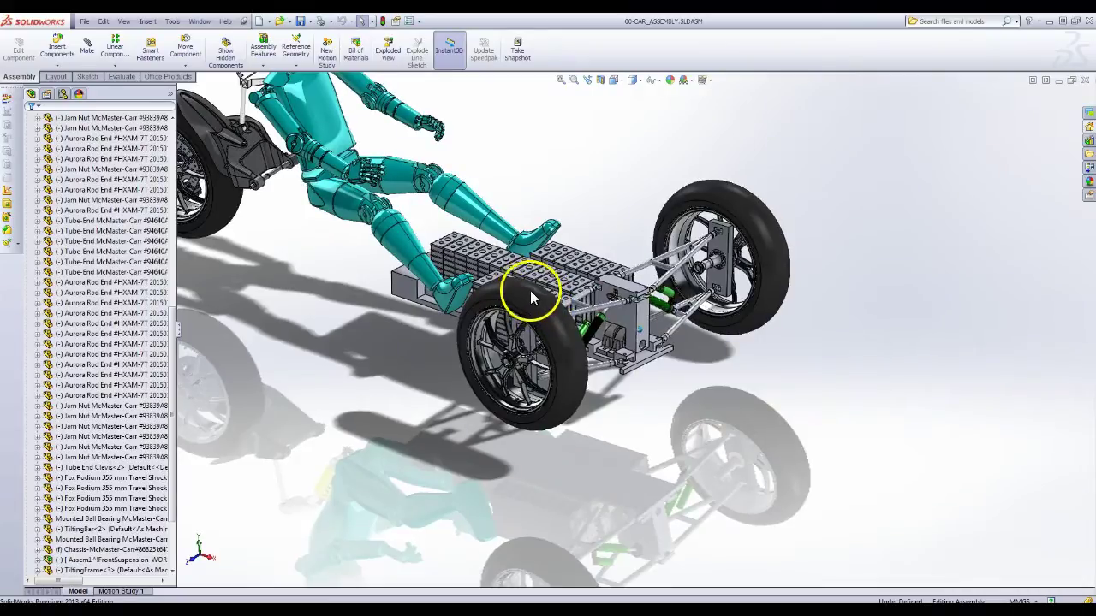
pyautogui.scroll(3, 526, 293)
pyautogui.scroll(2, 574, 265)
pyautogui.scroll(-6, 565, 247)
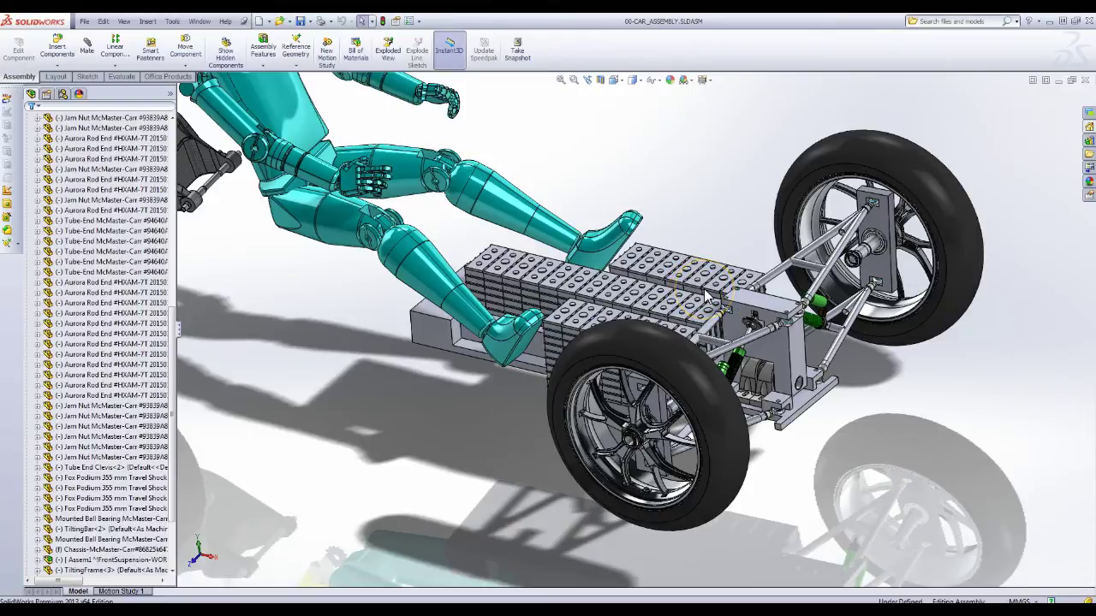
pyautogui.moveTo(705, 291); pyautogui.dragTo(830, 237, button='middle')
pyautogui.scroll(-2, 829, 236)
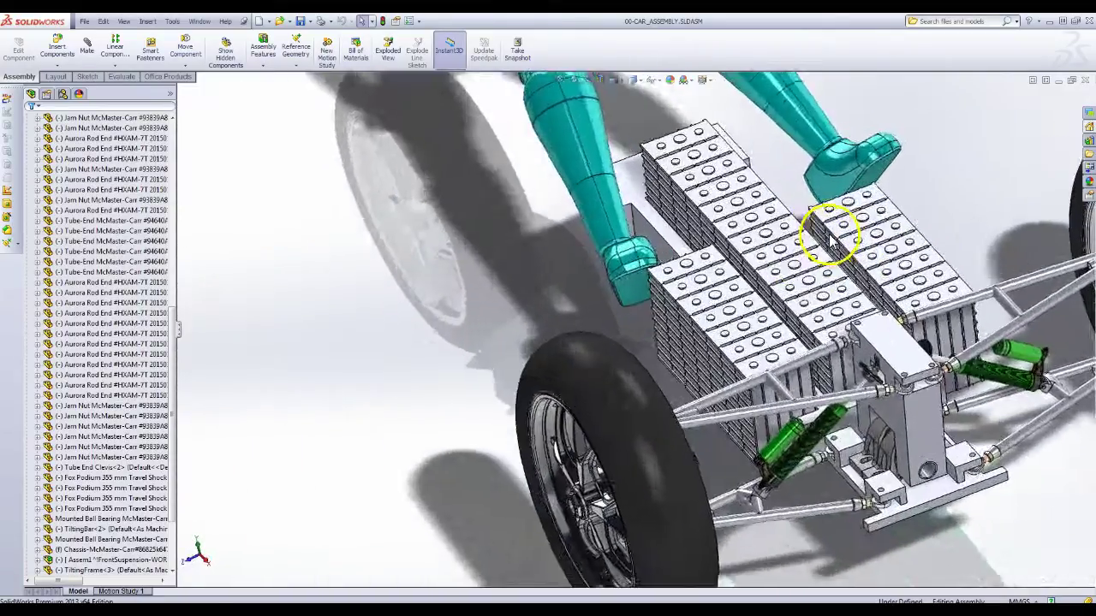
pyautogui.scroll(5, 826, 240)
pyautogui.scroll(-3, 672, 279)
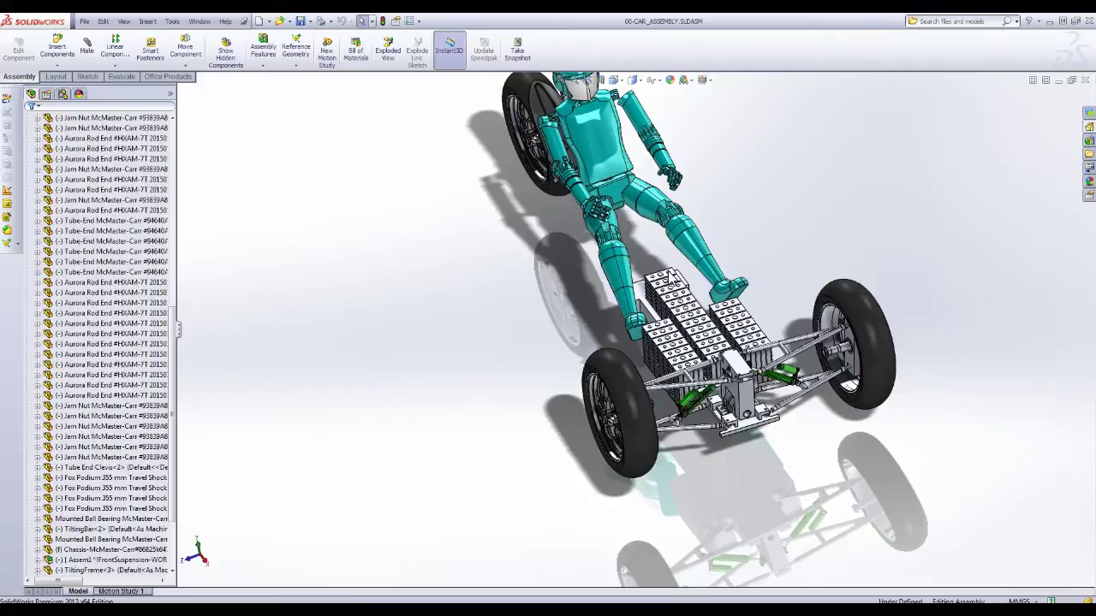
pyautogui.moveTo(673, 279)
pyautogui.mouseDown(button='middle')
pyautogui.moveTo(649, 272)
pyautogui.moveTo(682, 275)
pyautogui.mouseUp(button='middle')
pyautogui.scroll(2, 681, 274)
pyautogui.scroll(-3, 681, 276)
# Step: Review the whole car from the front side, including the gap between the chassis and the rear swing arm
pyautogui.moveTo(589, 281); pyautogui.dragTo(533, 345, button='middle')
pyautogui.scroll(2, 568, 368)
pyautogui.scroll(-3, 531, 356)
pyautogui.scroll(2, 531, 356)
pyautogui.scroll(2, 533, 345)
pyautogui.scroll(1, 490, 287)
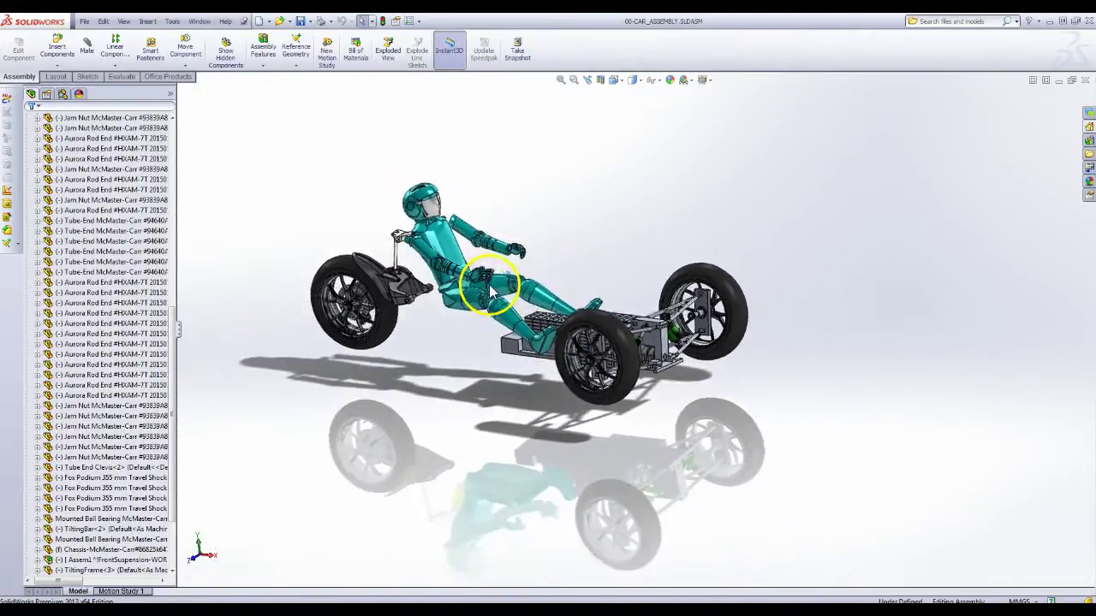
pyautogui.scroll(-4, 491, 292)
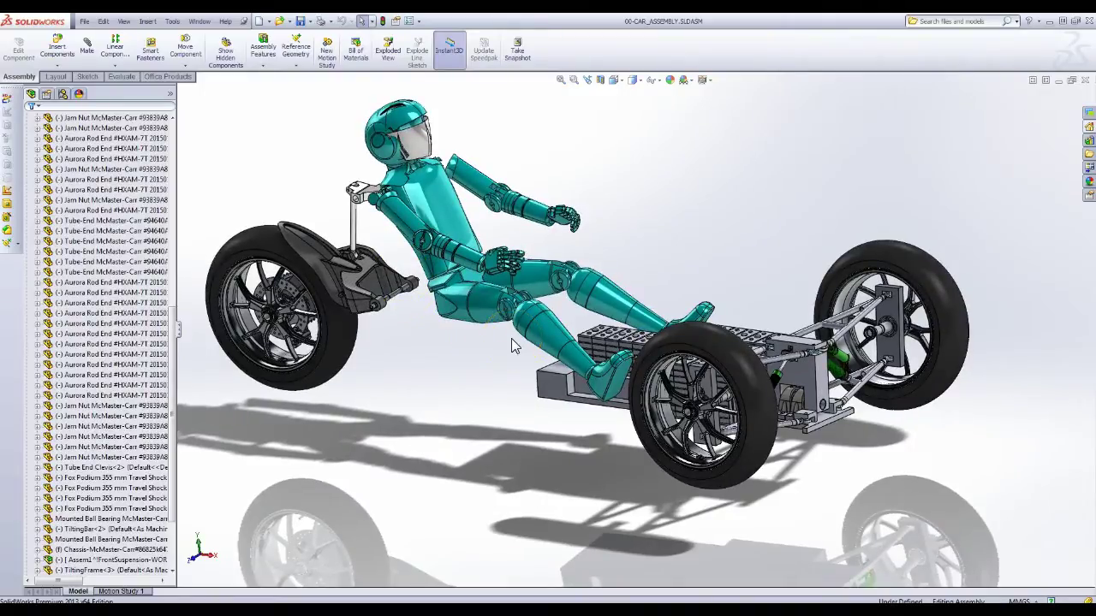
pyautogui.scroll(2, 843, 398)
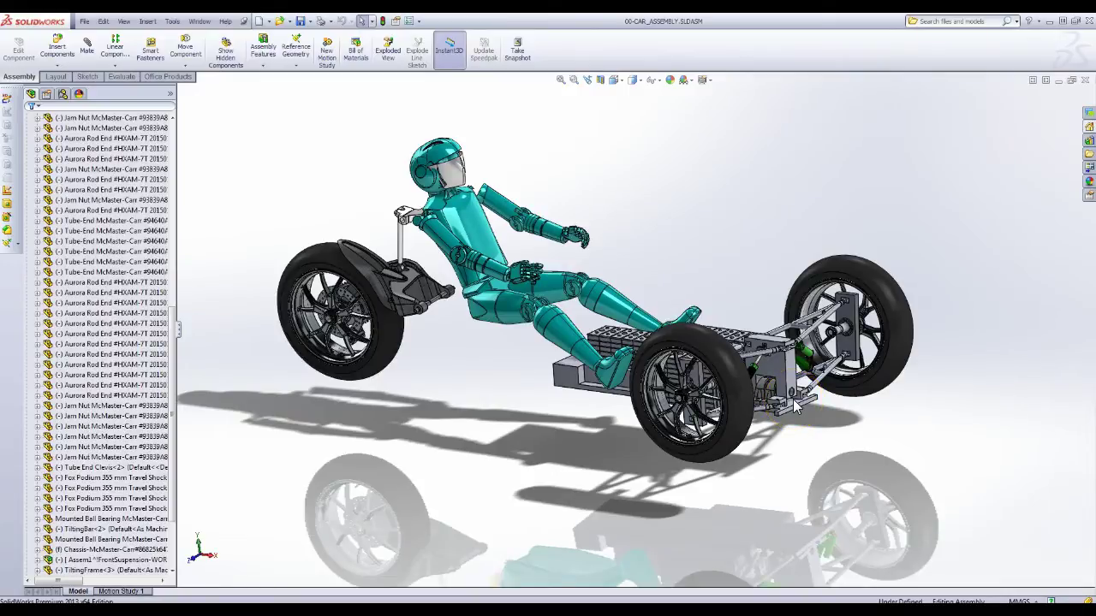
pyautogui.scroll(3, 790, 401)
pyautogui.scroll(-1, 723, 315)
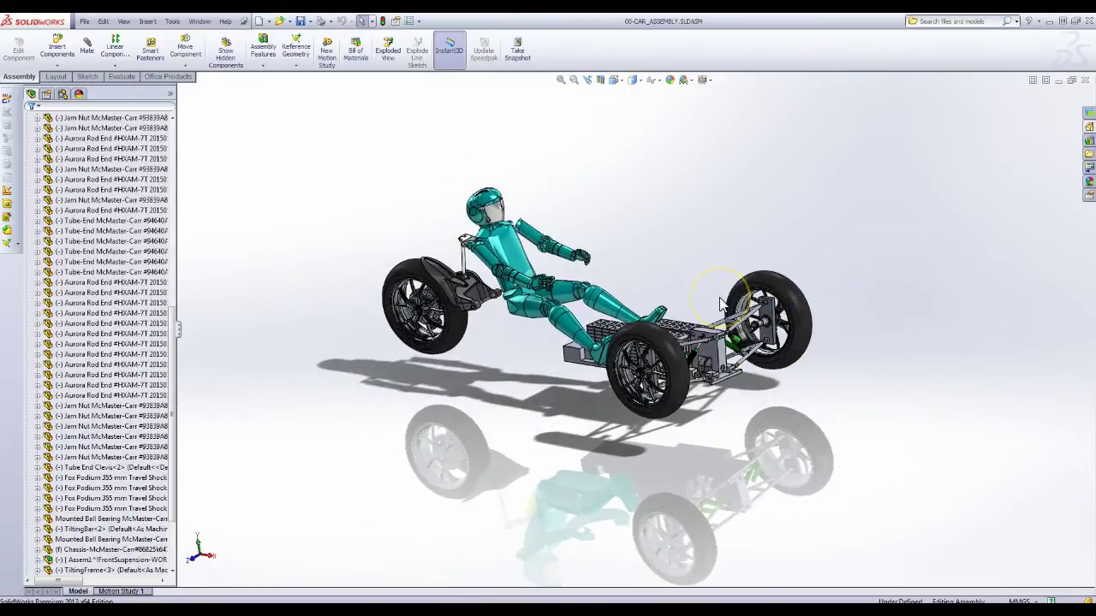